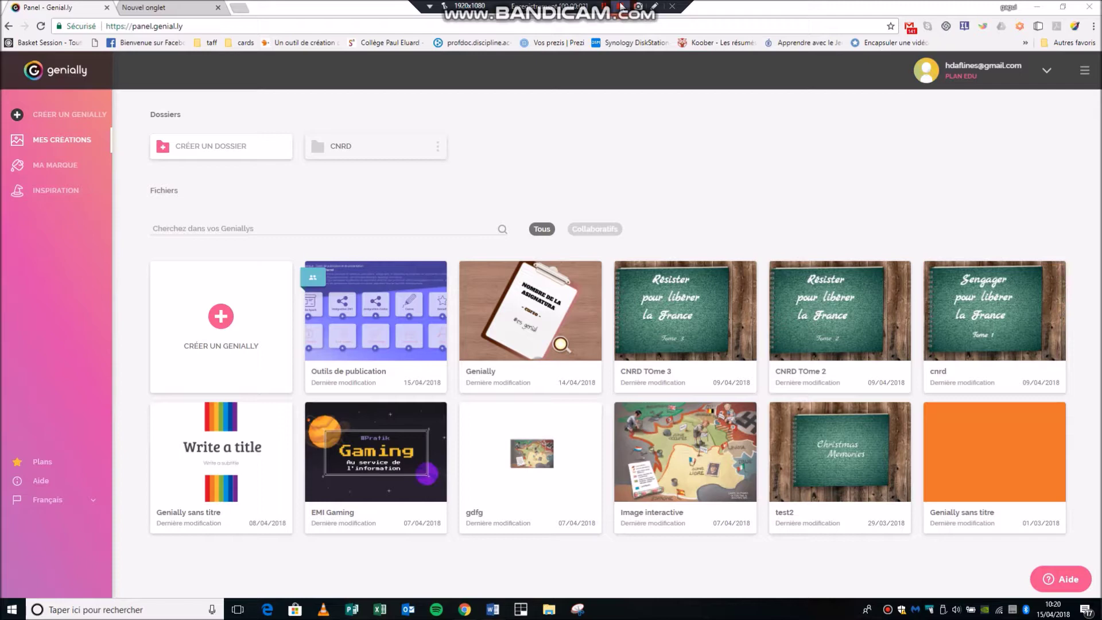
- Start creating a new genially of the Présentation type and browse its template gallery
click(38, 119)
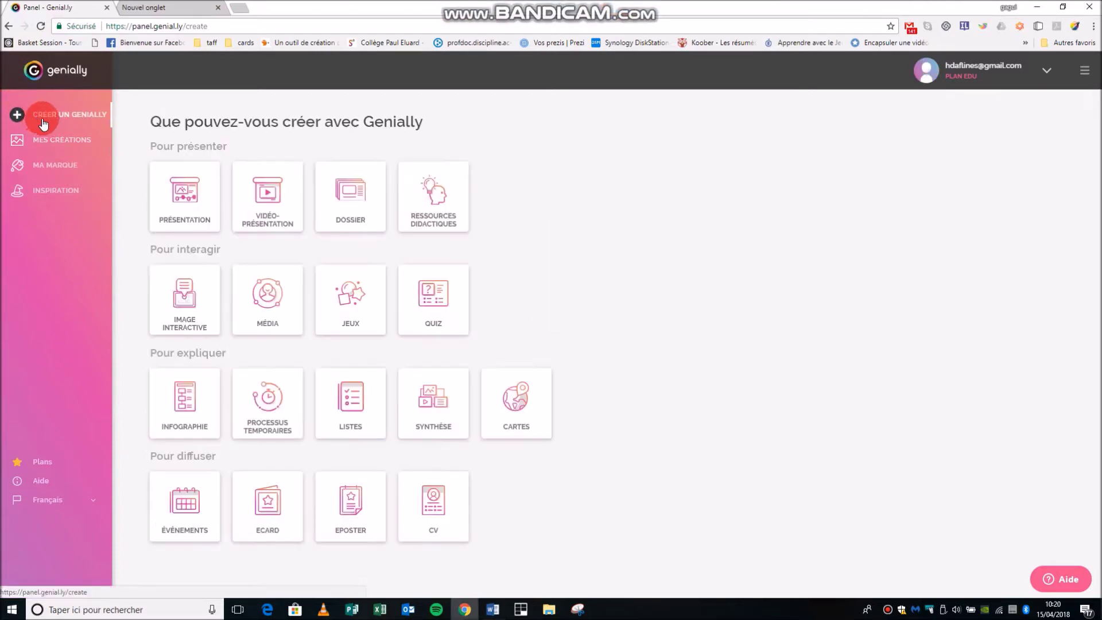
click(189, 218)
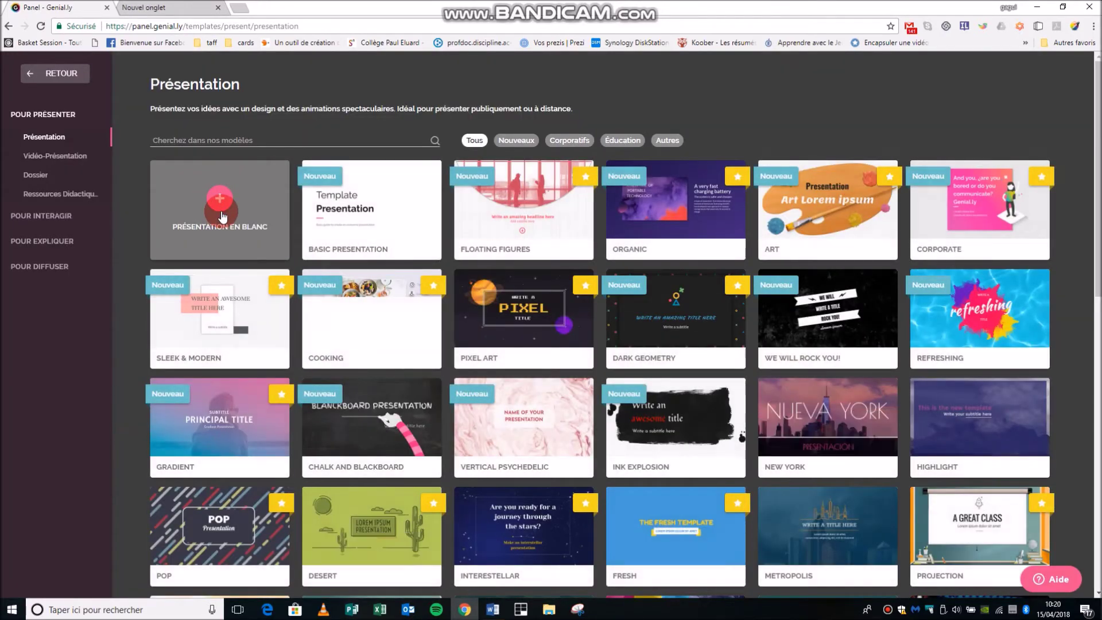
click(454, 215)
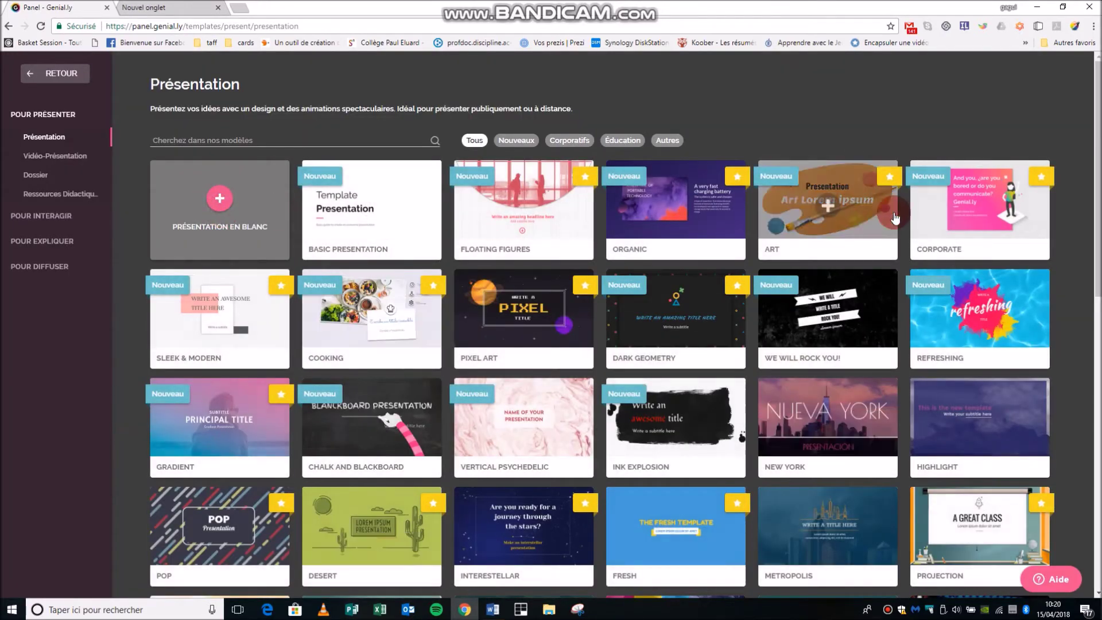
scroll(901, 247, down, 4)
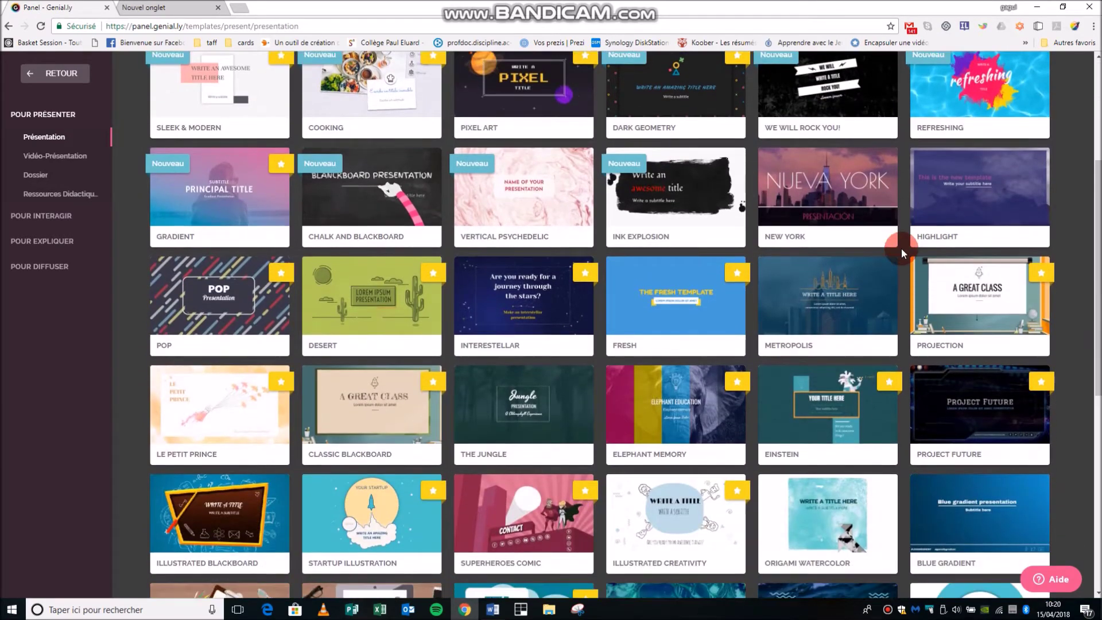
scroll(586, 309, down, 2)
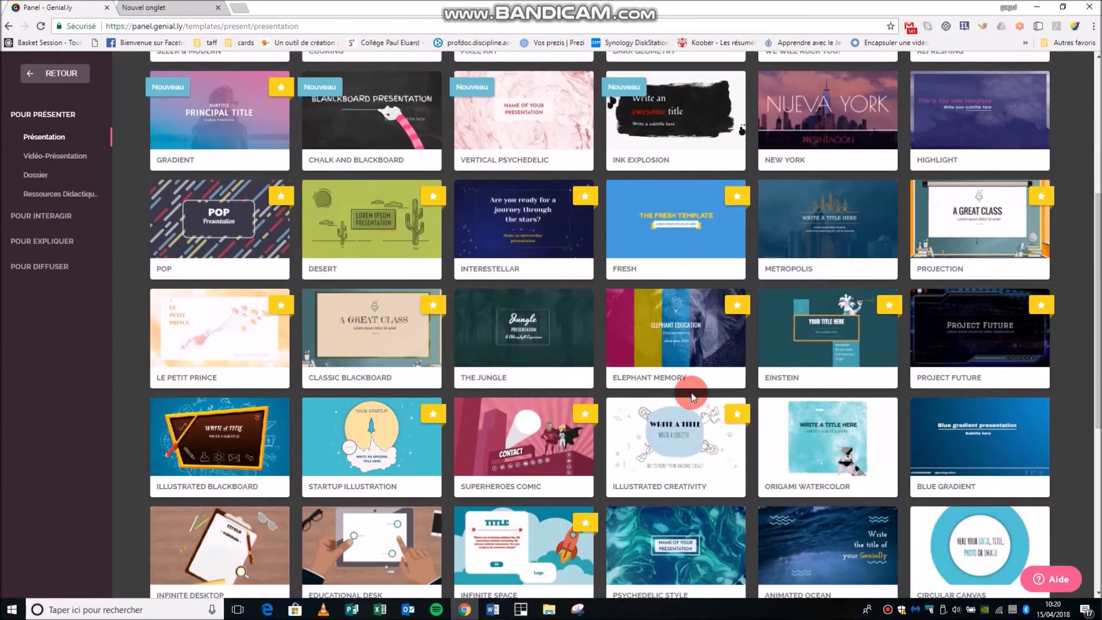
click(384, 234)
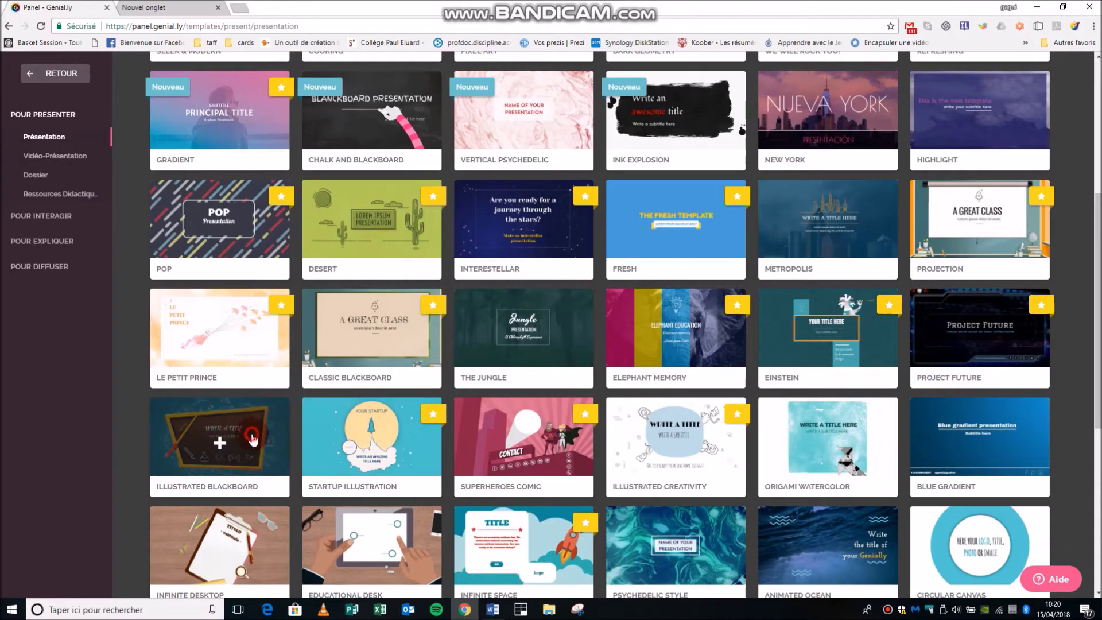
- Preview several pages of the Illustrated Blackboard template and use it with its title page for the new presentation
click(252, 437)
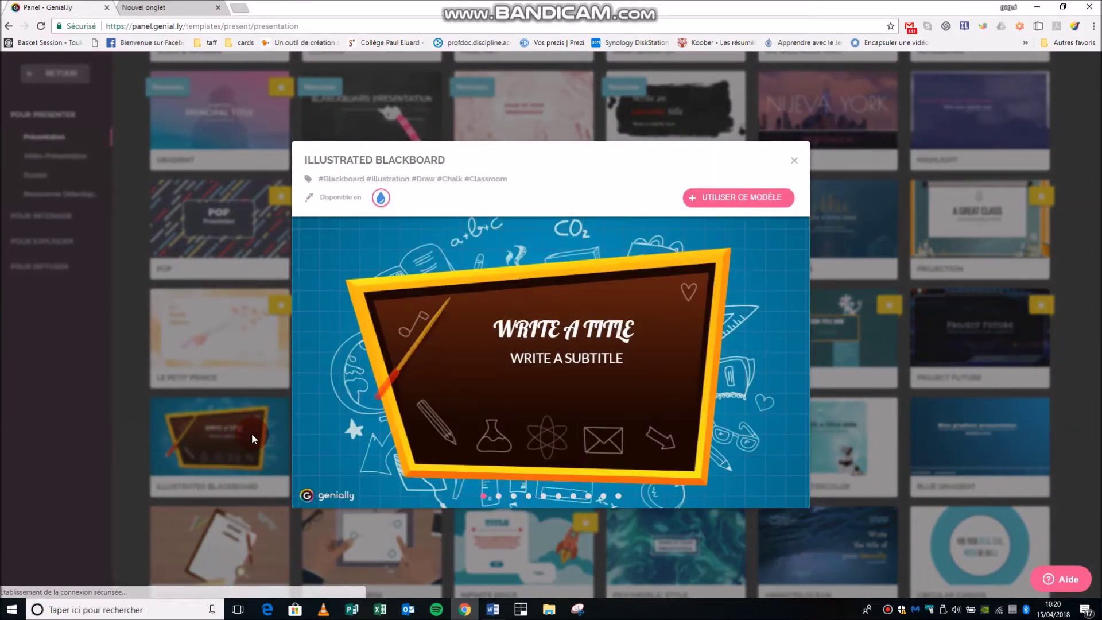
click(761, 369)
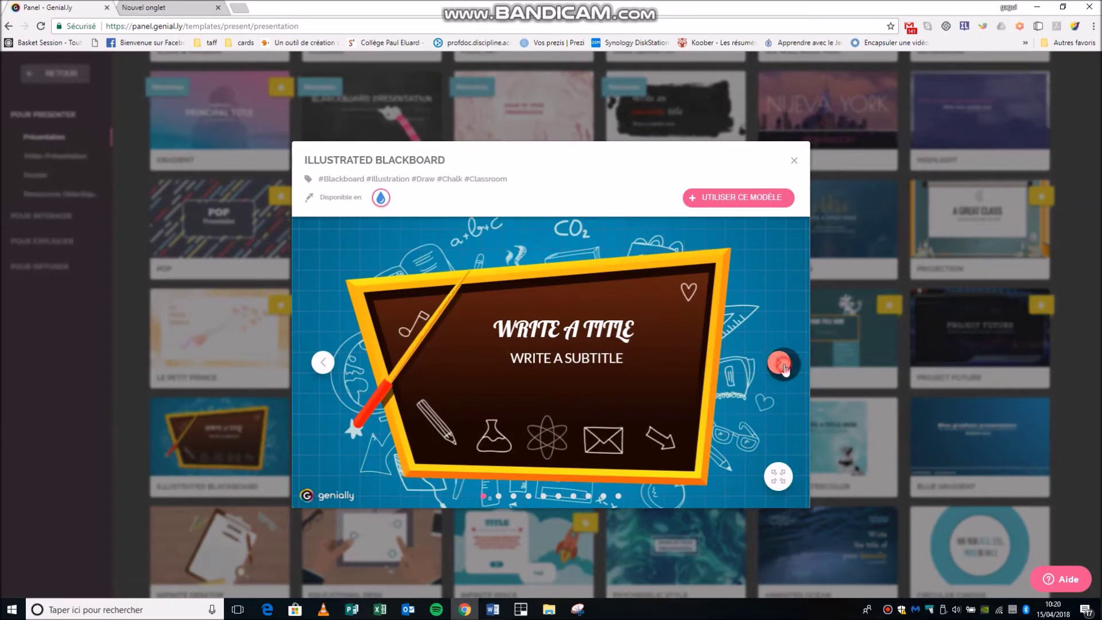
click(781, 364)
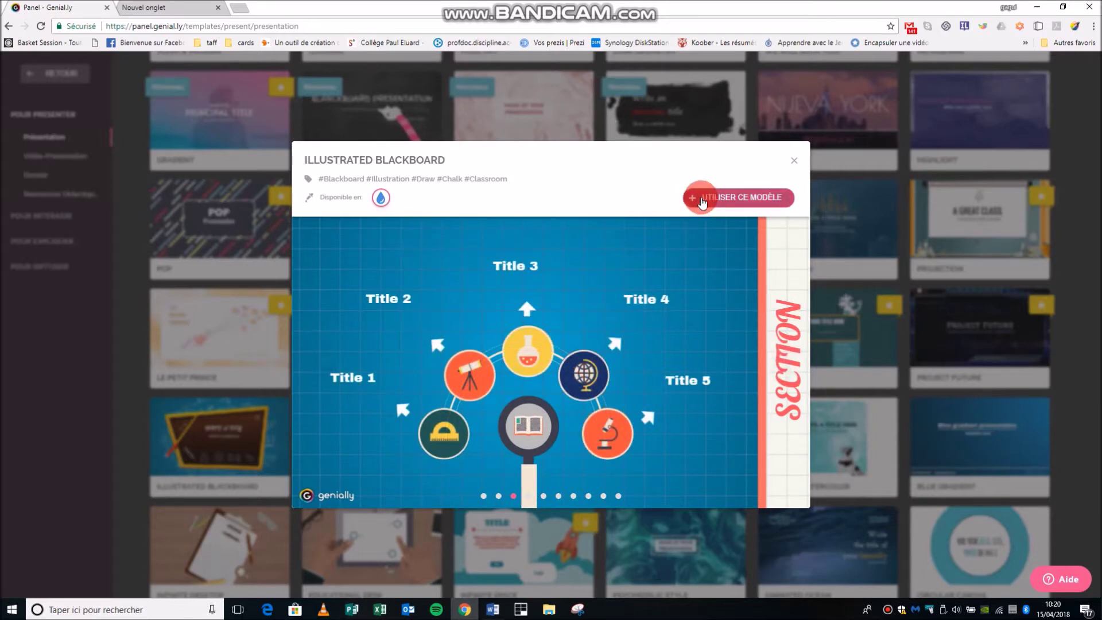
click(701, 199)
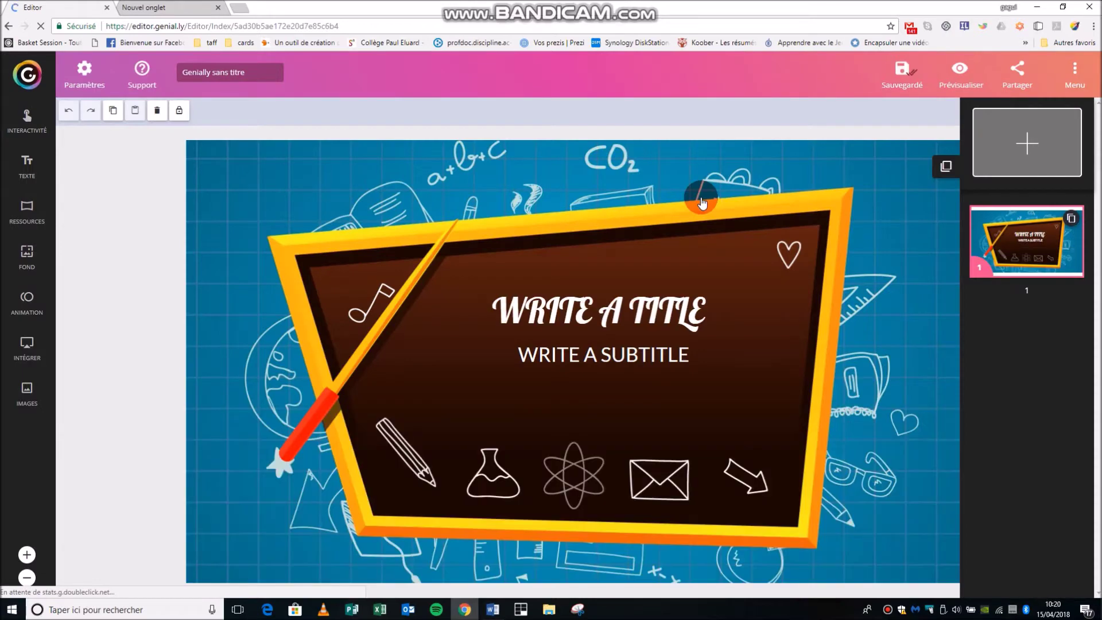
- Move the yellow and red pointer stick down and to the left across the blackboard's frame
click(93, 266)
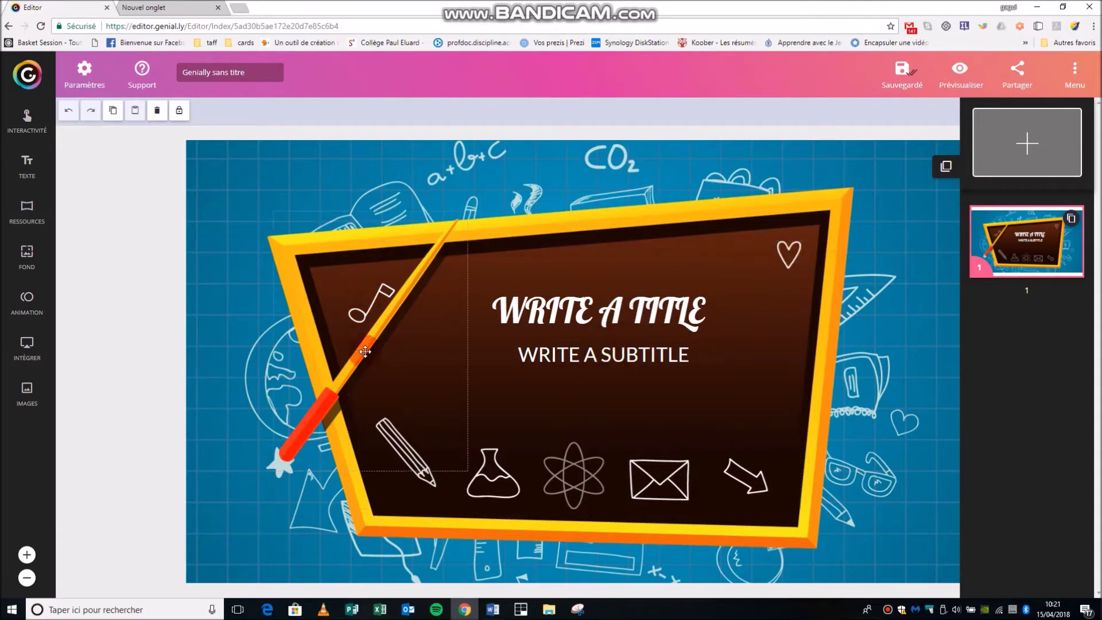
click(328, 397)
mouse_move(350, 396)
mouse_down()
mouse_move(405, 486)
mouse_move(305, 433)
mouse_move(292, 465)
mouse_move(311, 421)
mouse_move(298, 472)
mouse_up()
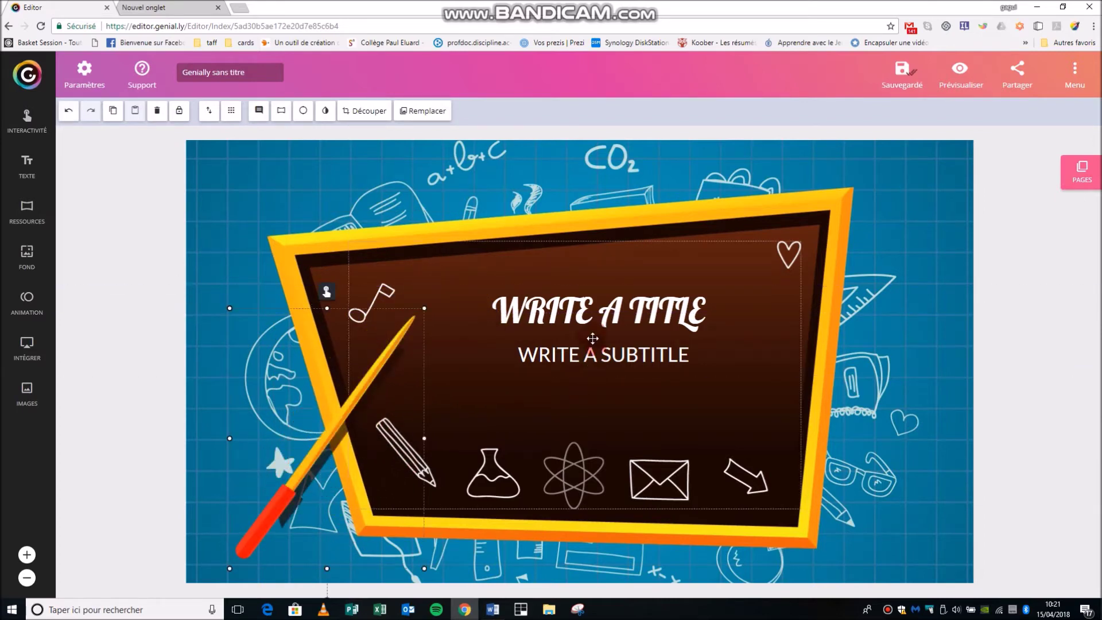
- Replace the blackboard's title placeholder with "Test"
click(584, 316)
click(699, 310)
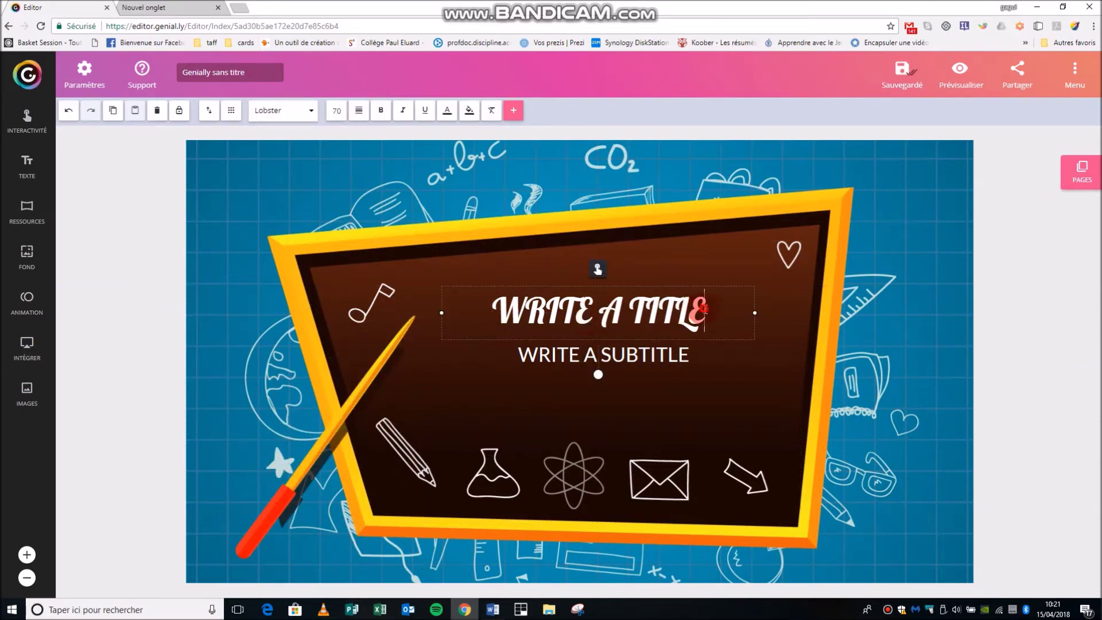
drag(704, 310, 477, 317)
text(Test)
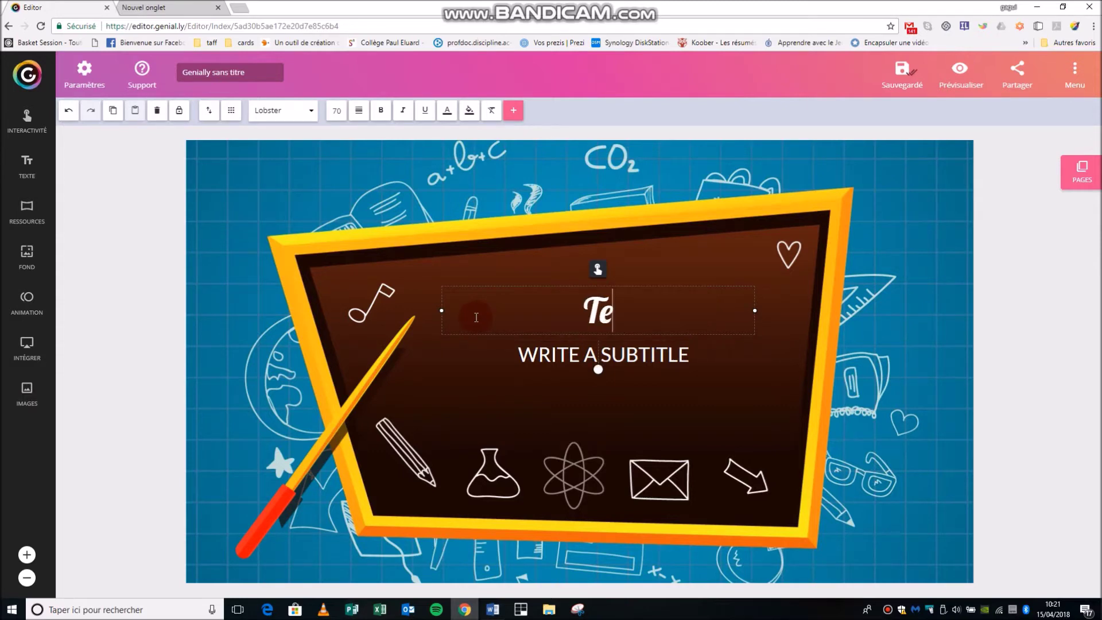
- Replace the subtitle placeholder below the title with "formation" and leave text editing
click(682, 359)
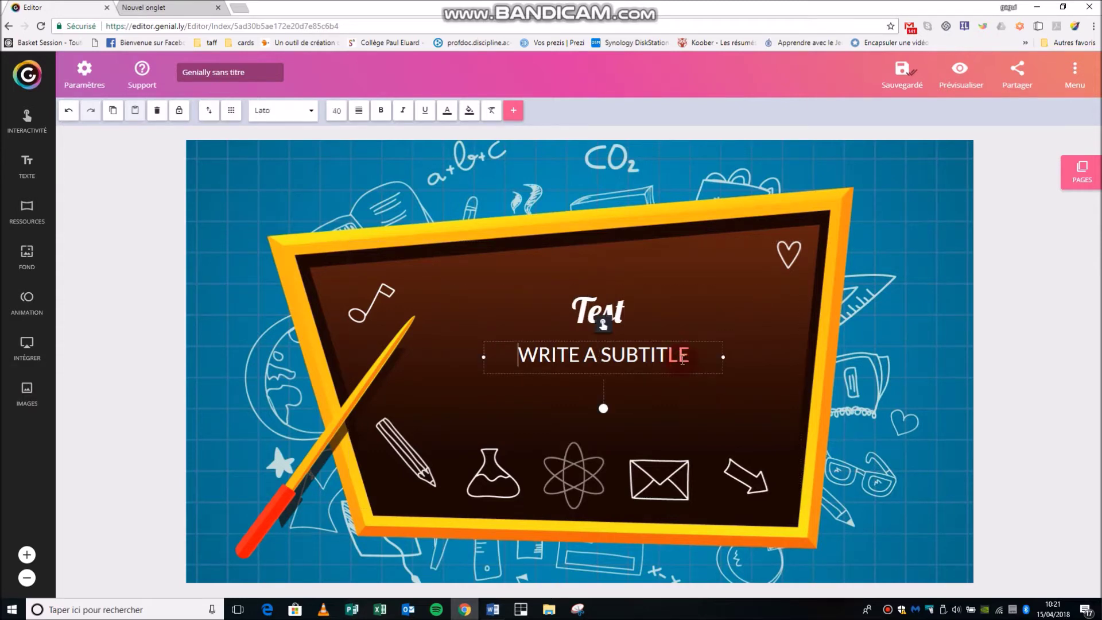
drag(690, 355, 514, 371)
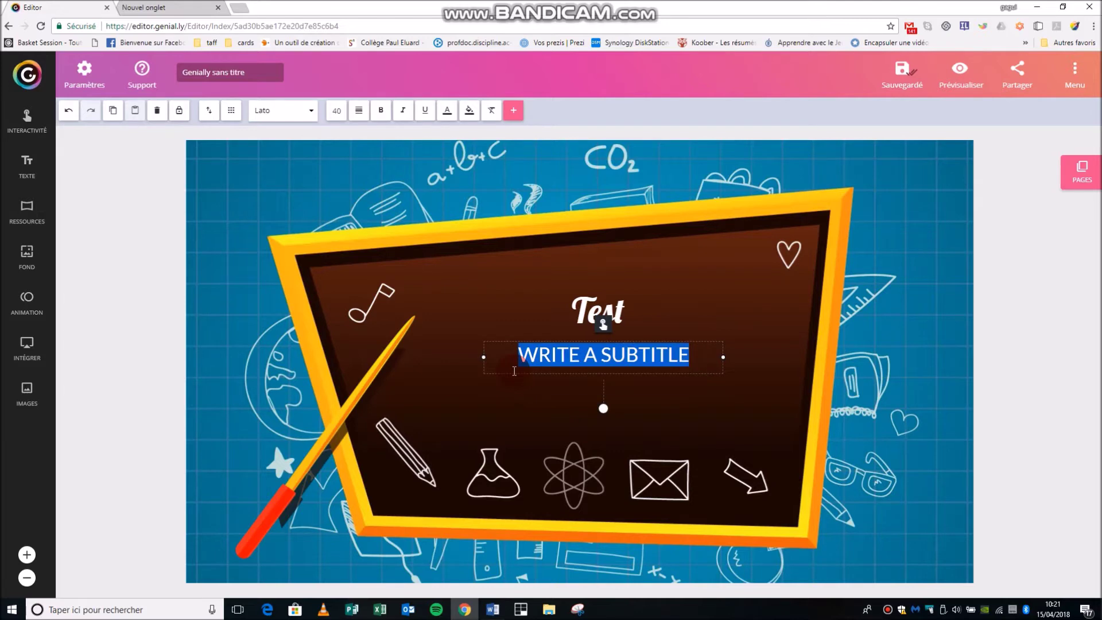
text(formation)
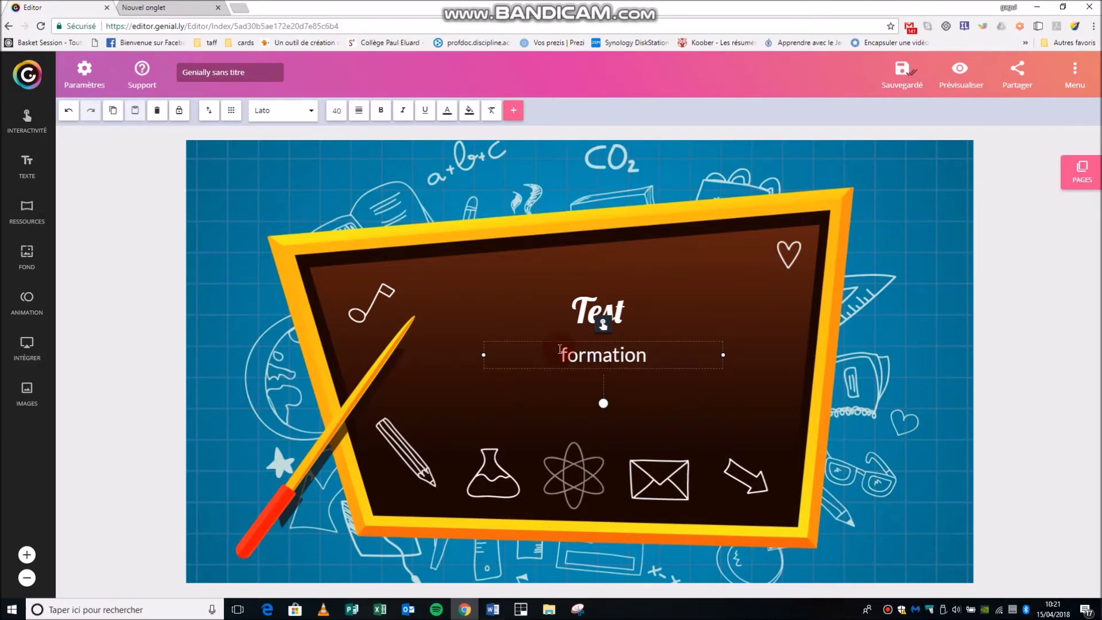
click(735, 251)
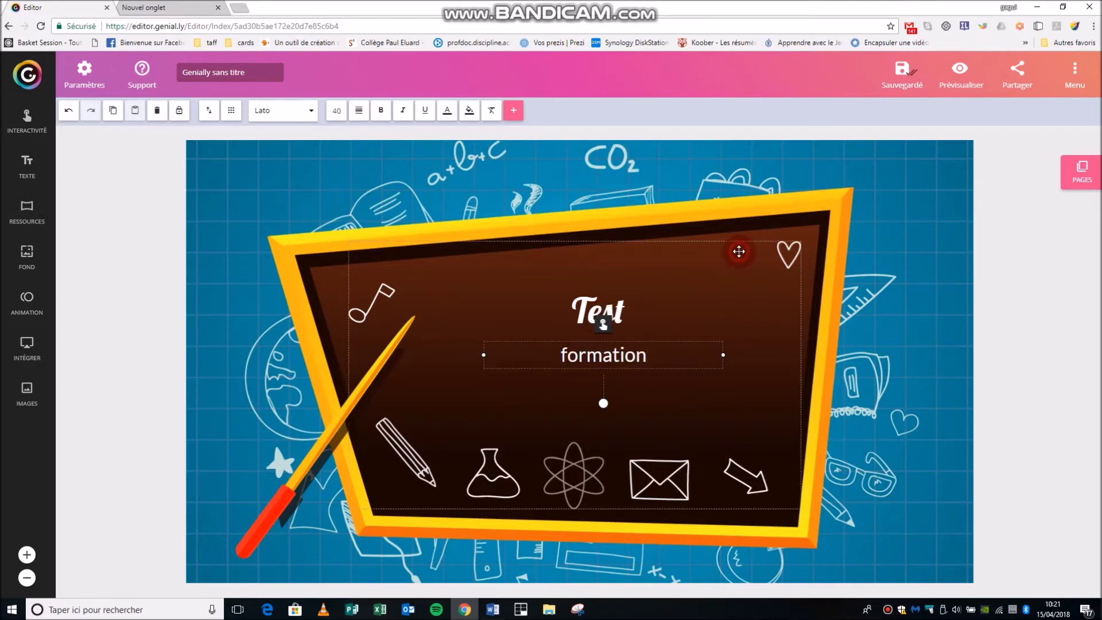
click(767, 207)
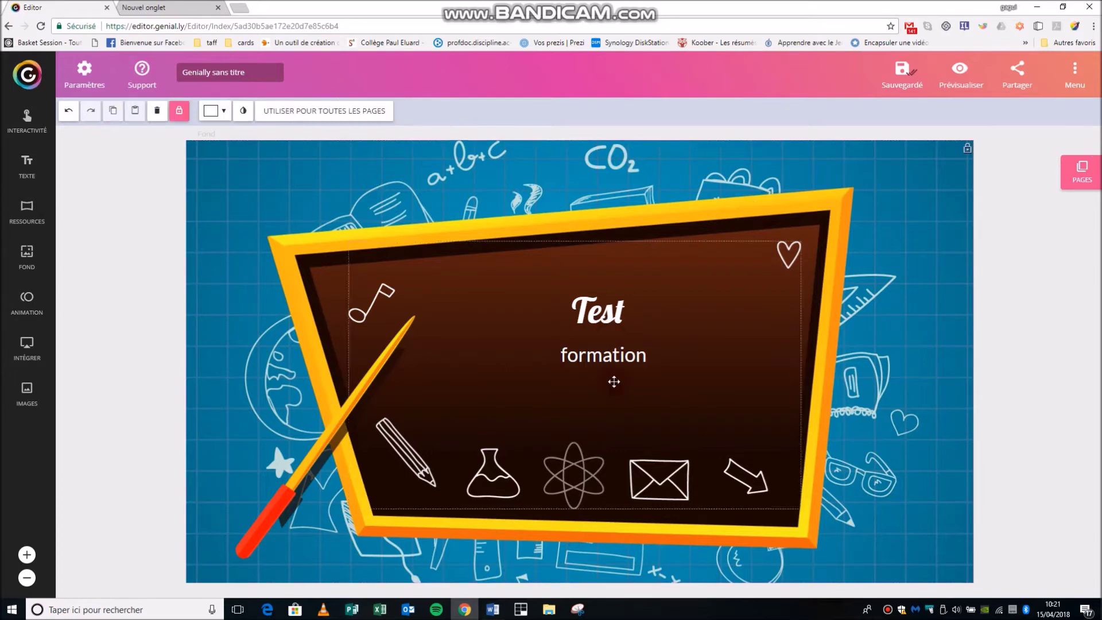
click(630, 301)
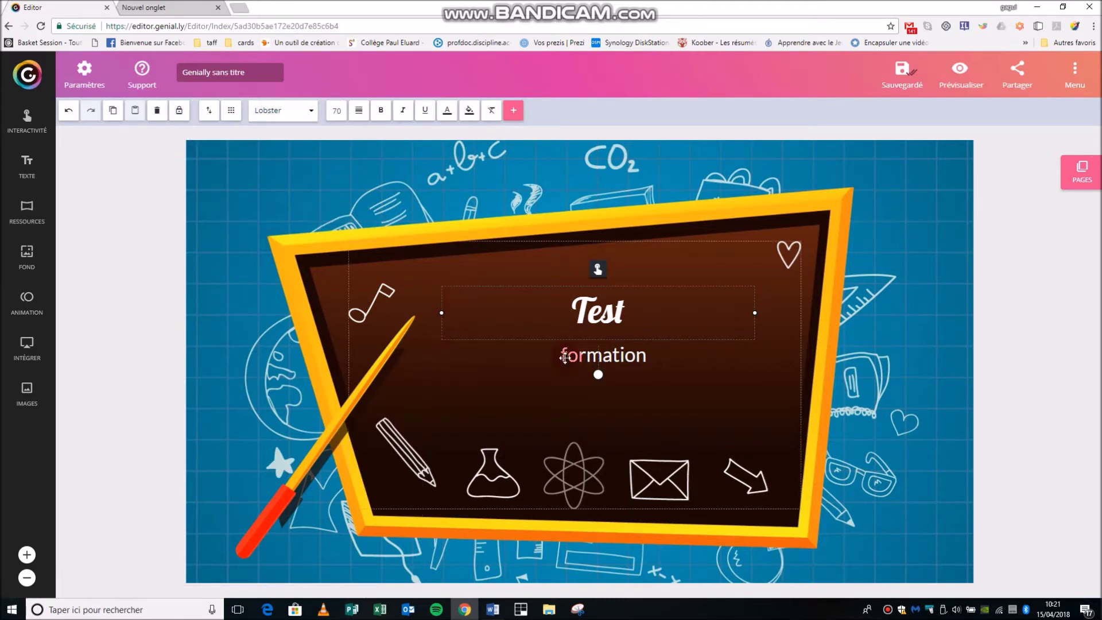
click(365, 395)
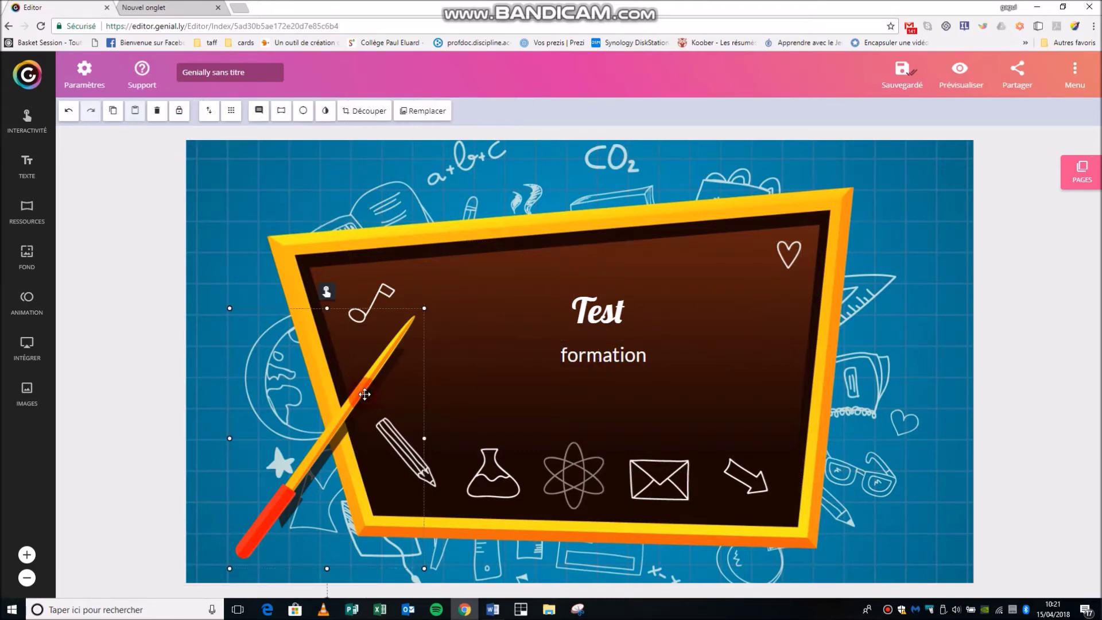
click(264, 110)
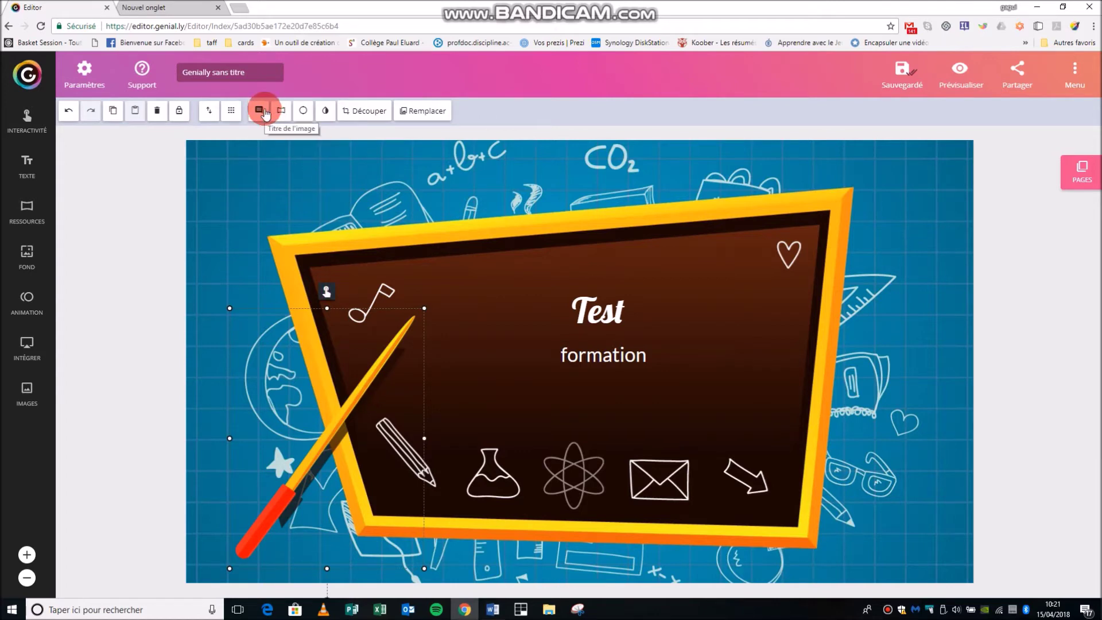
click(287, 115)
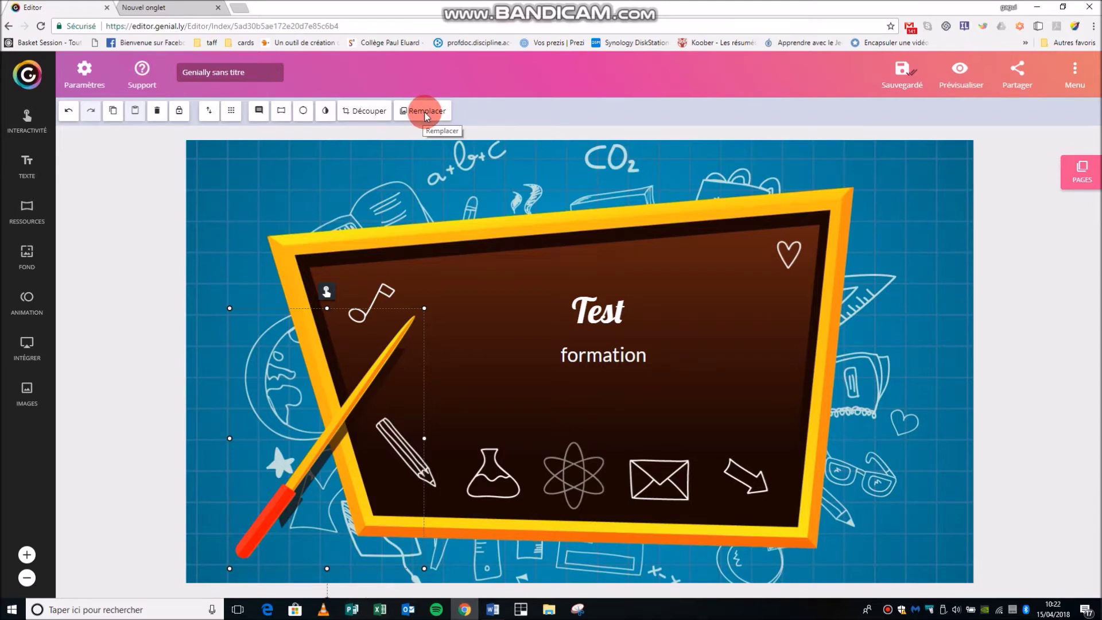
click(314, 255)
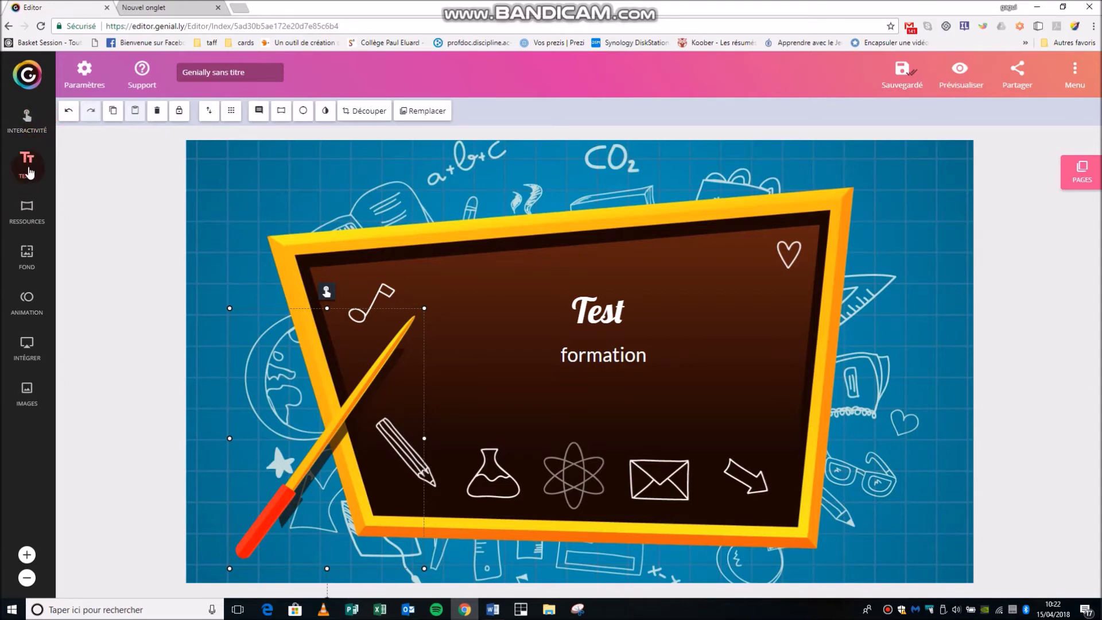
- Add a new title text element to the page and replace its placeholder with "test2"
click(29, 169)
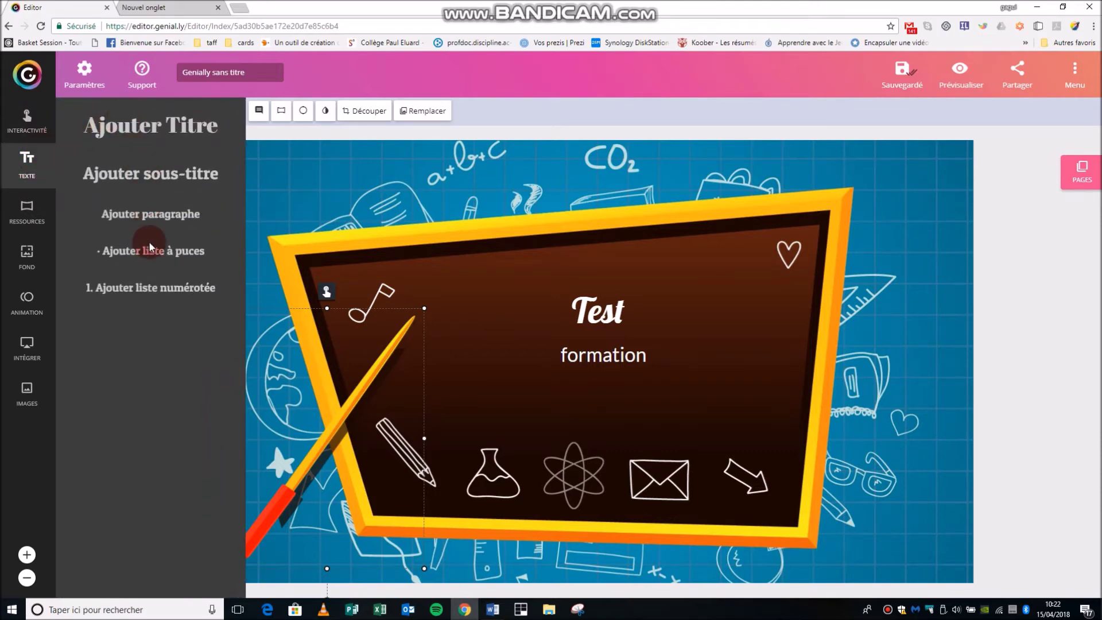
click(154, 124)
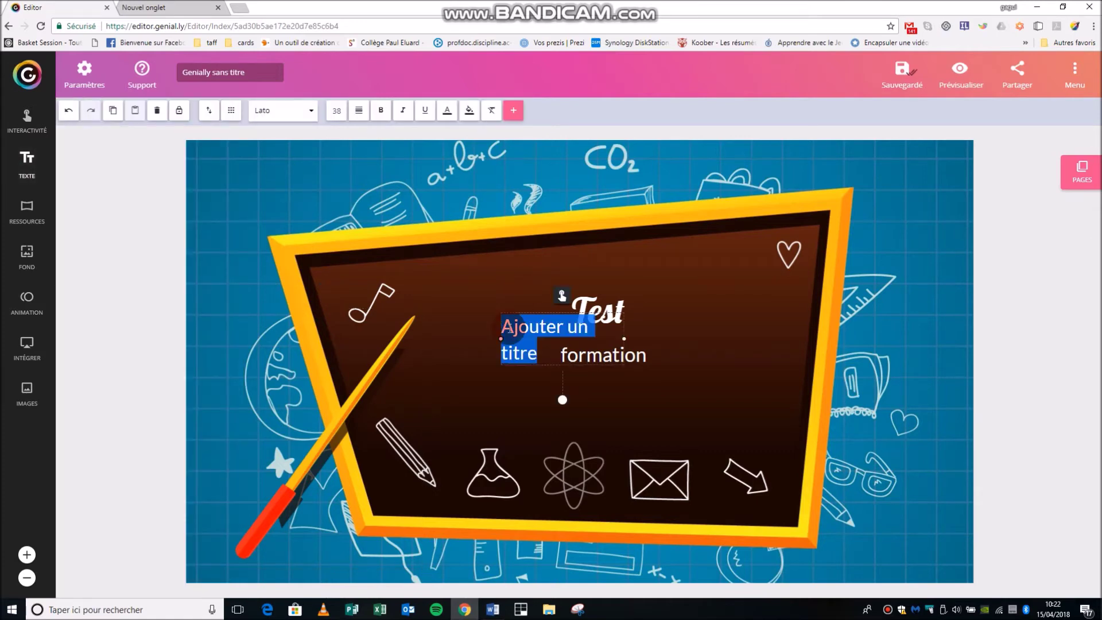
click(512, 312)
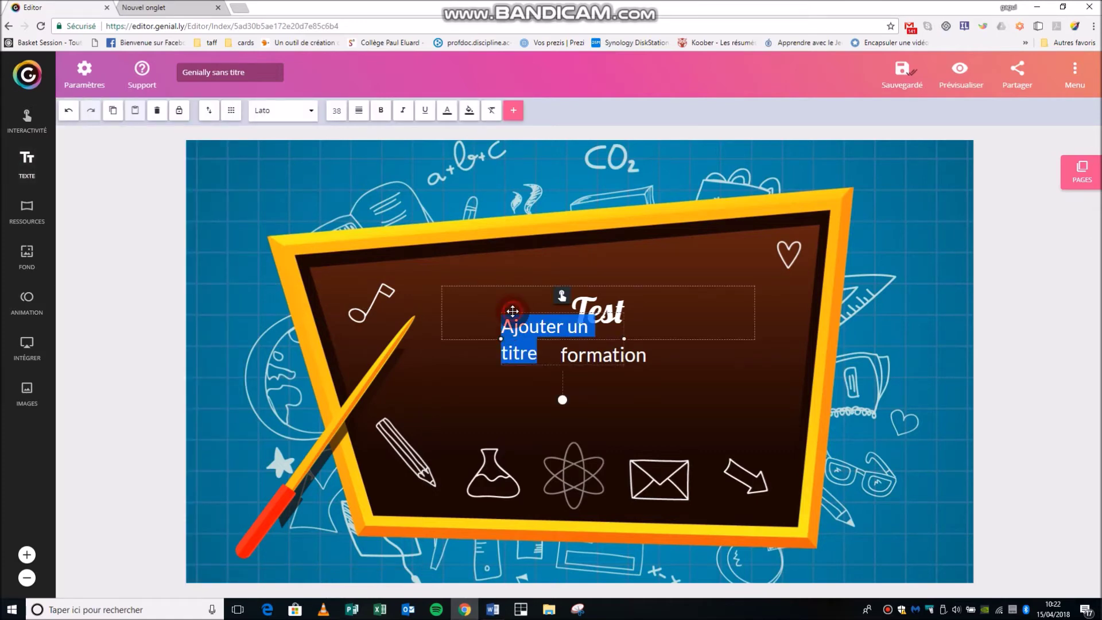
double_click(512, 347)
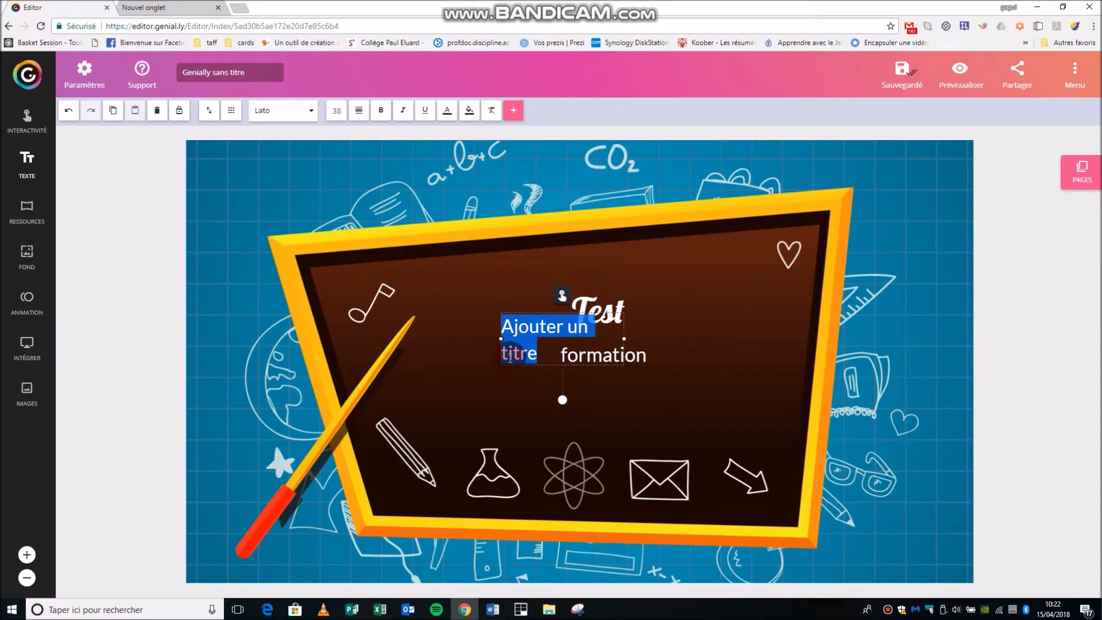
text(t)
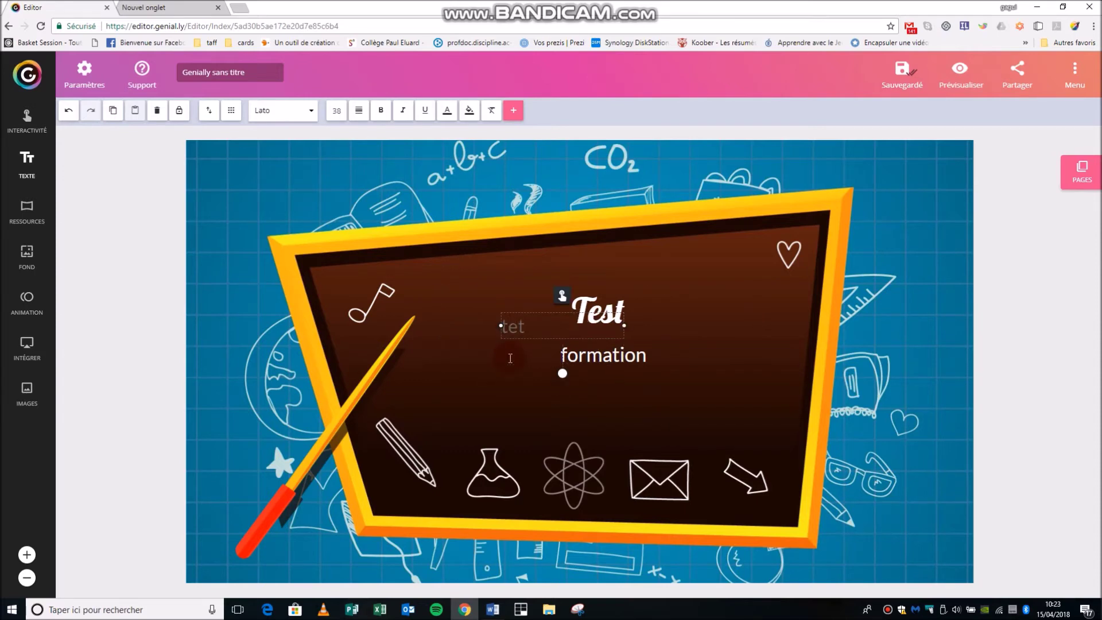
text(est2)
- Name the presentation "test formation"
click(265, 69)
text(rmation)
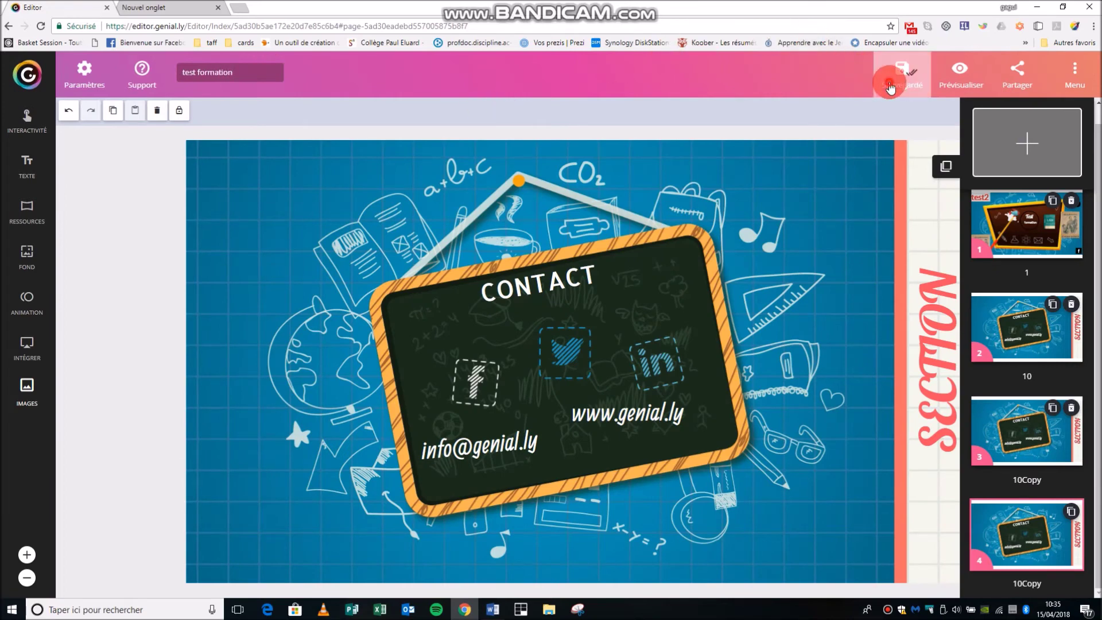
- Preview the presentation, go back through the pages to the first one, and test the map of France on it
click(964, 78)
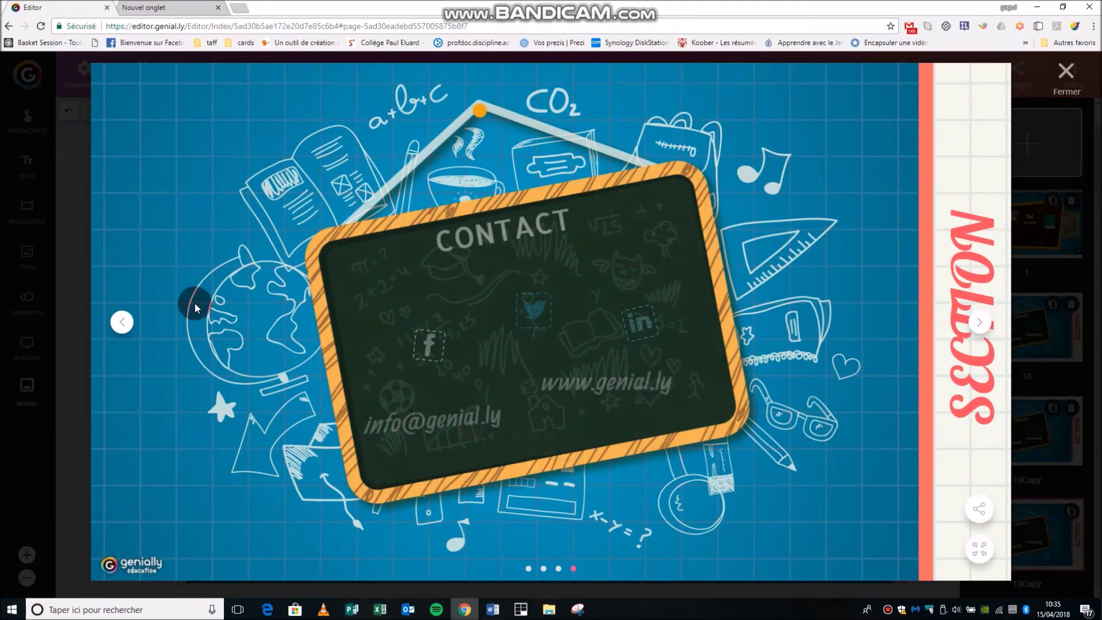
click(121, 322)
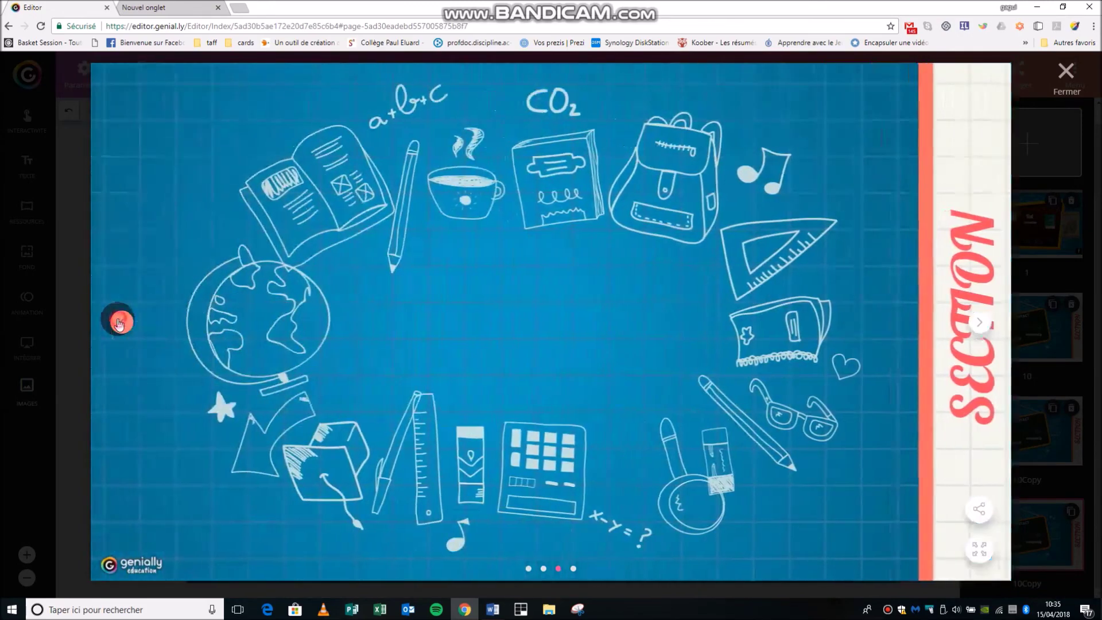
click(119, 322)
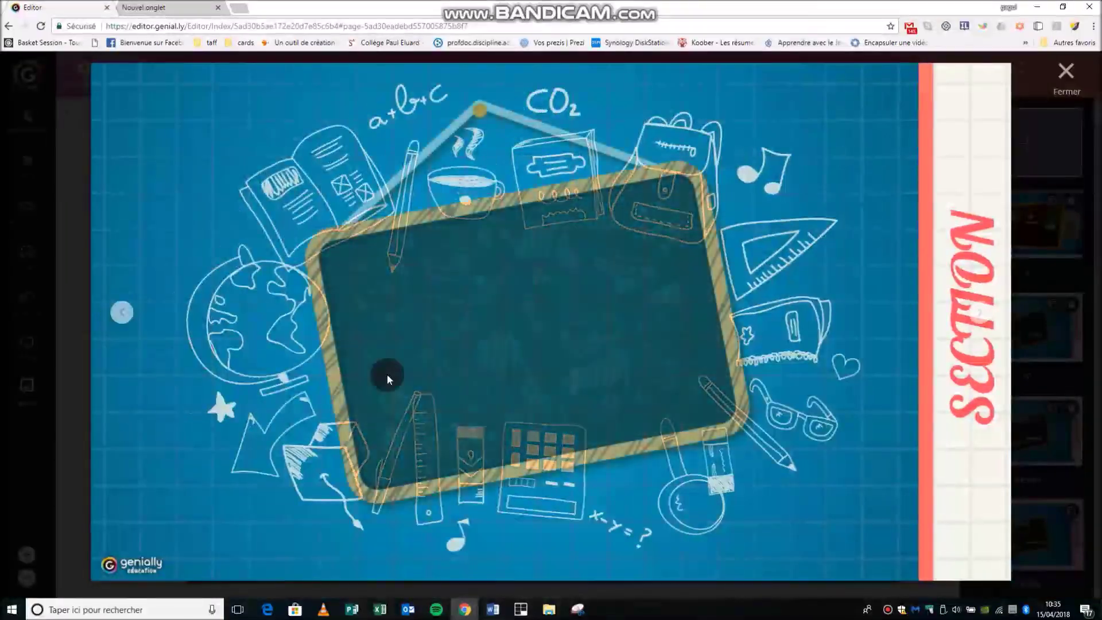
click(122, 323)
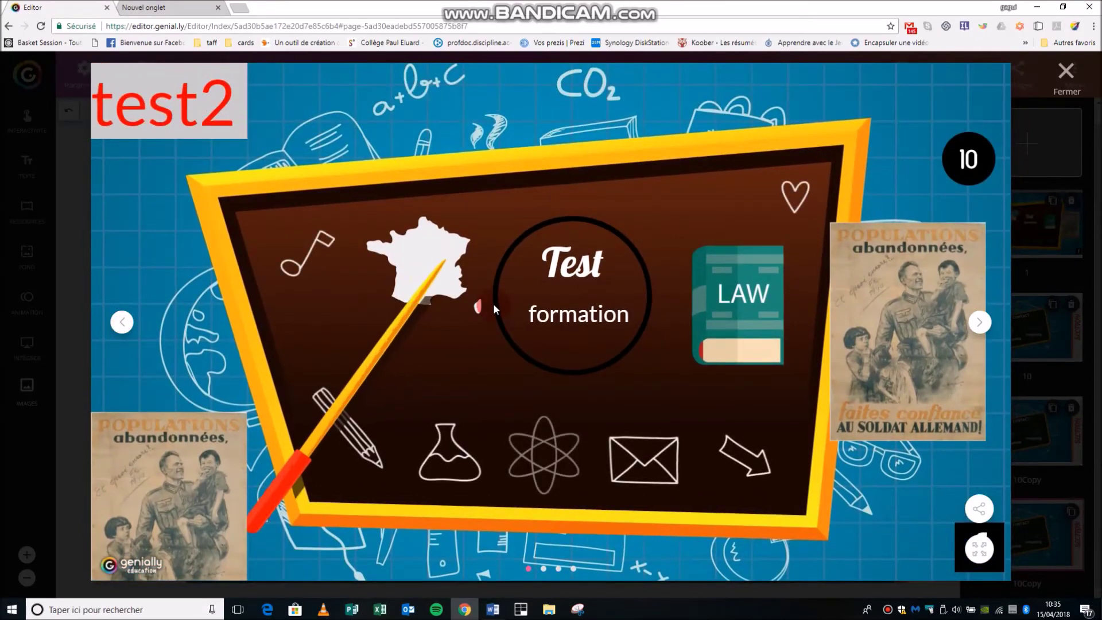
click(404, 236)
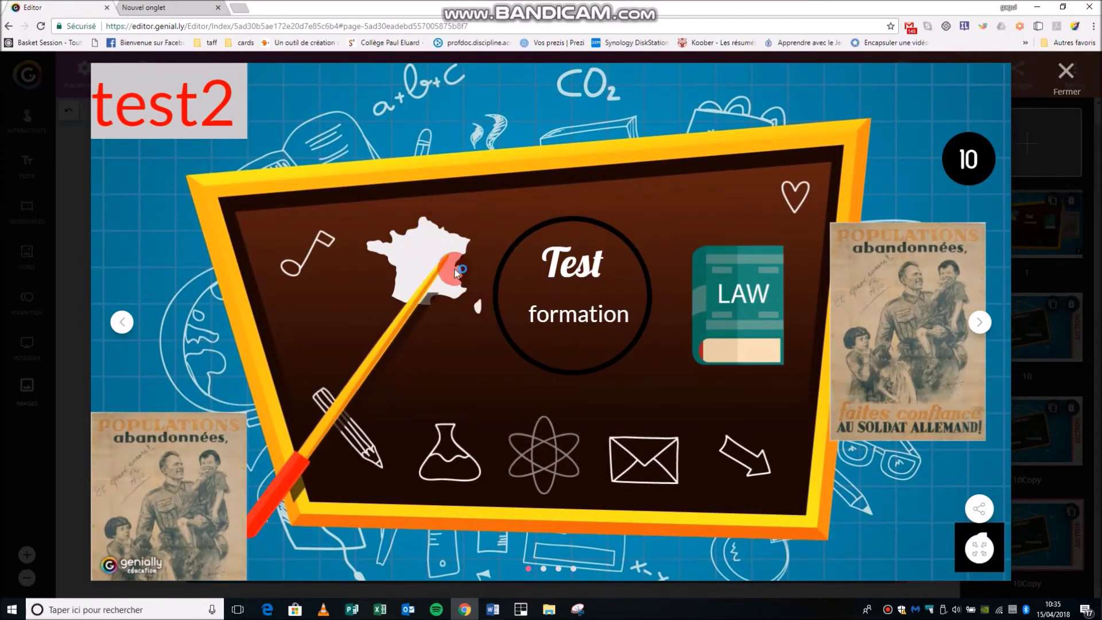
- Close the presentation preview and leave the editor for the account's main panel
click(273, 300)
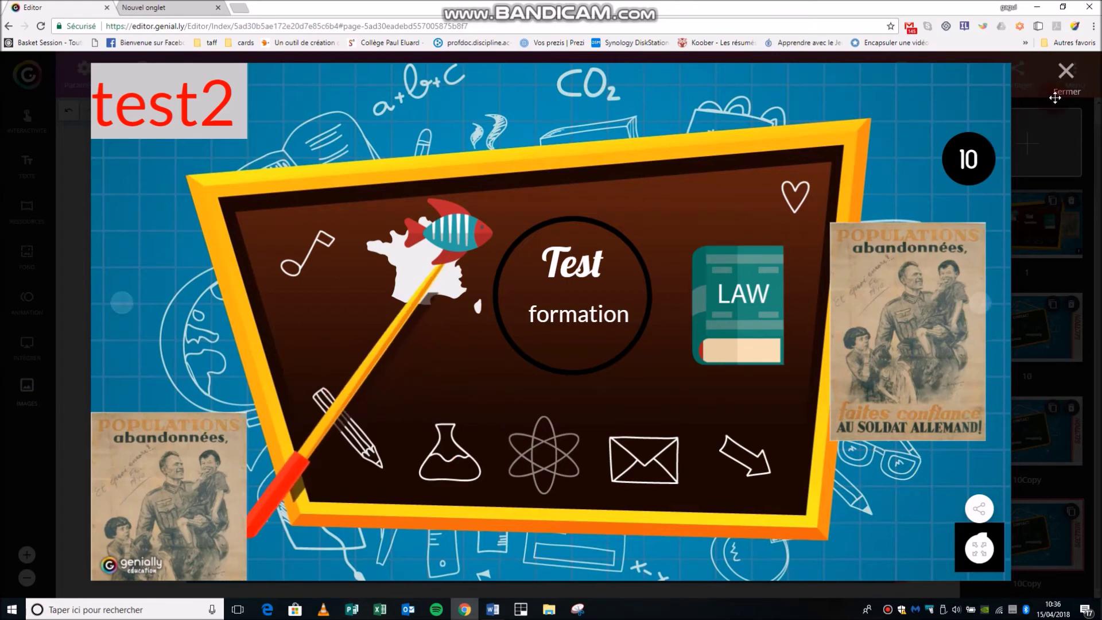
click(1066, 73)
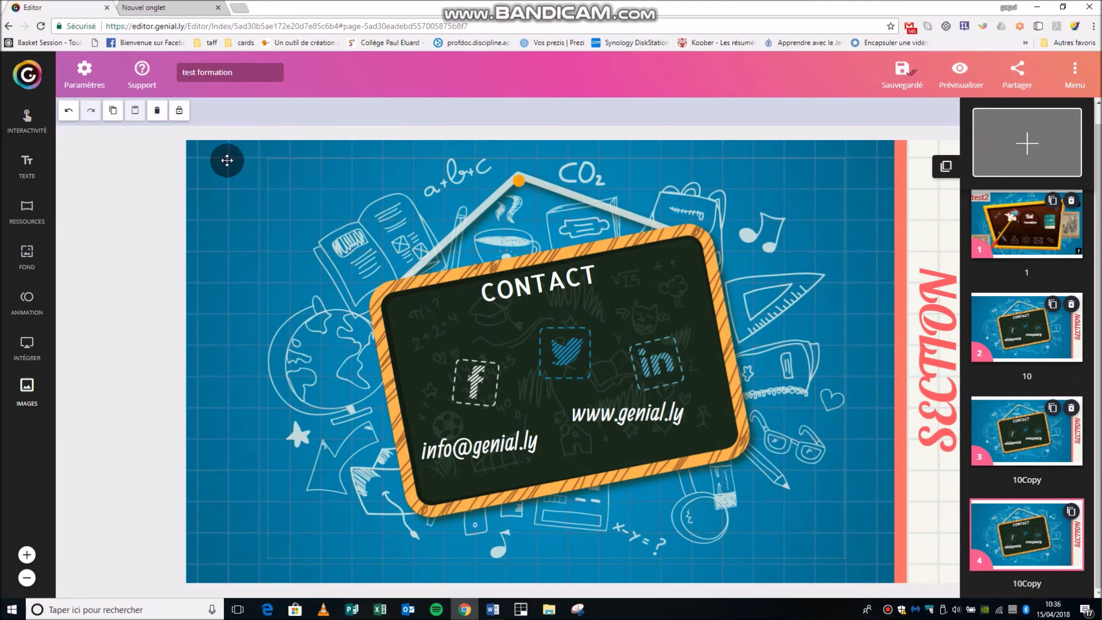
click(123, 165)
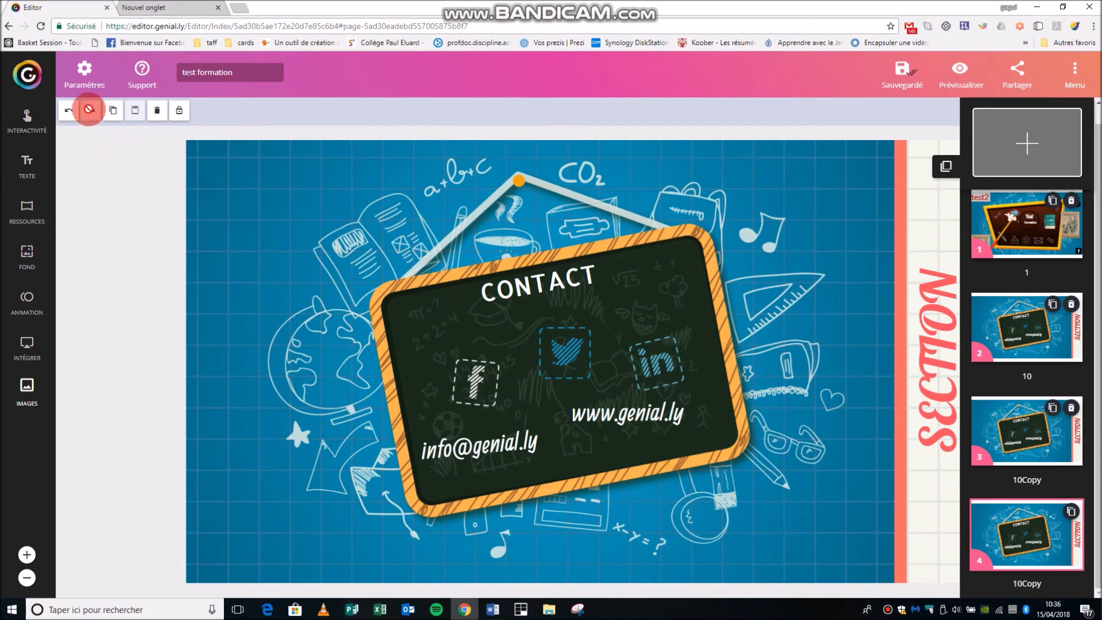
click(35, 79)
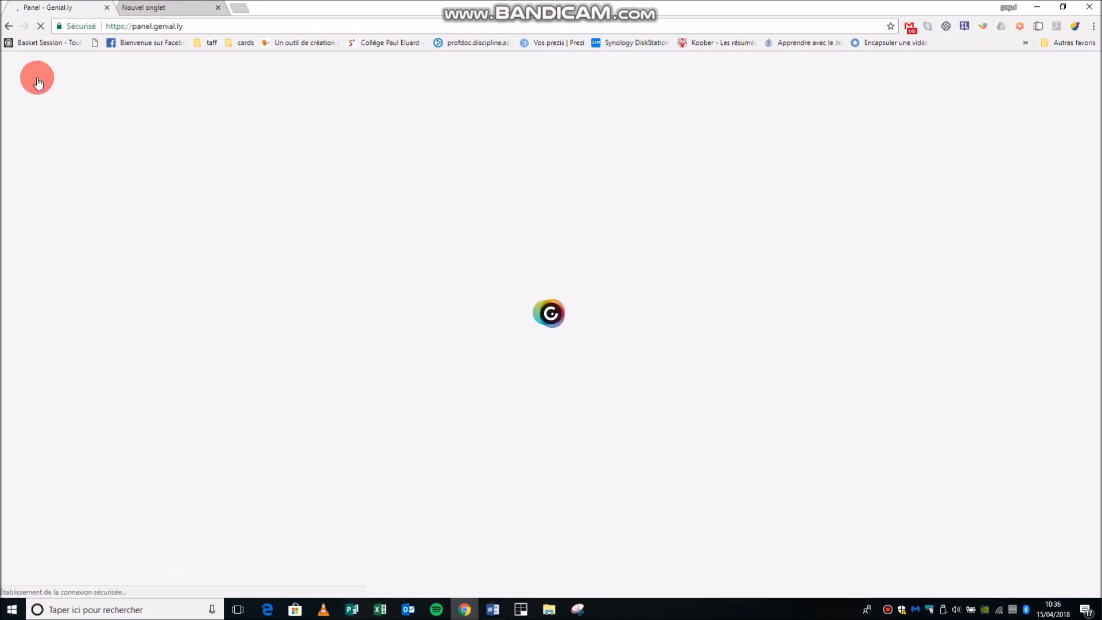
- Start a new creation of the maps type (Cartes) using the Hello World Map template
click(47, 116)
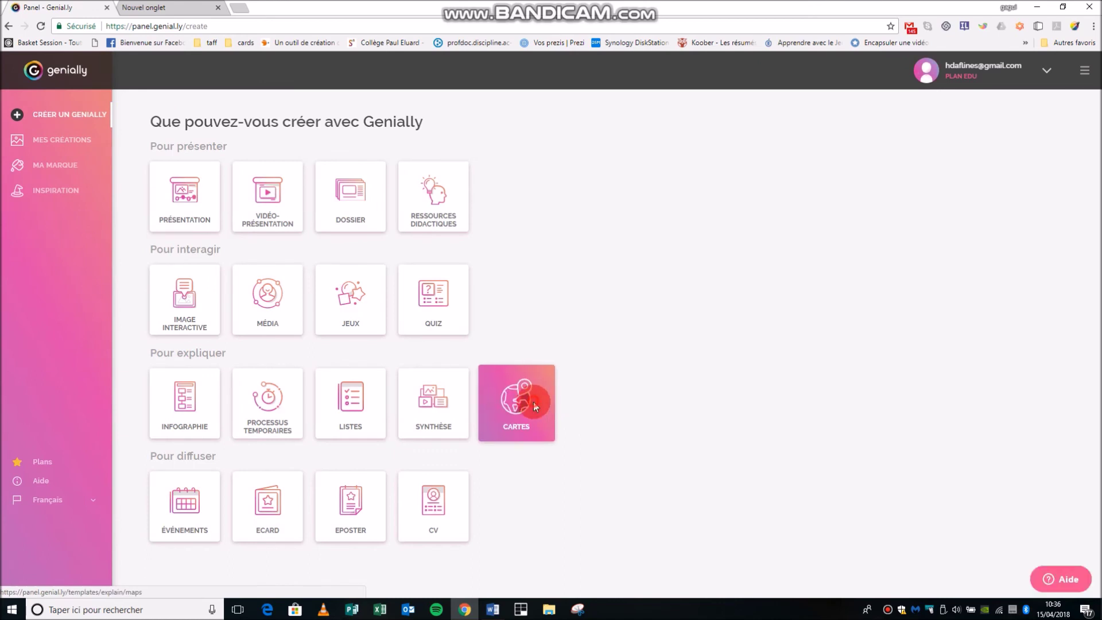
click(534, 406)
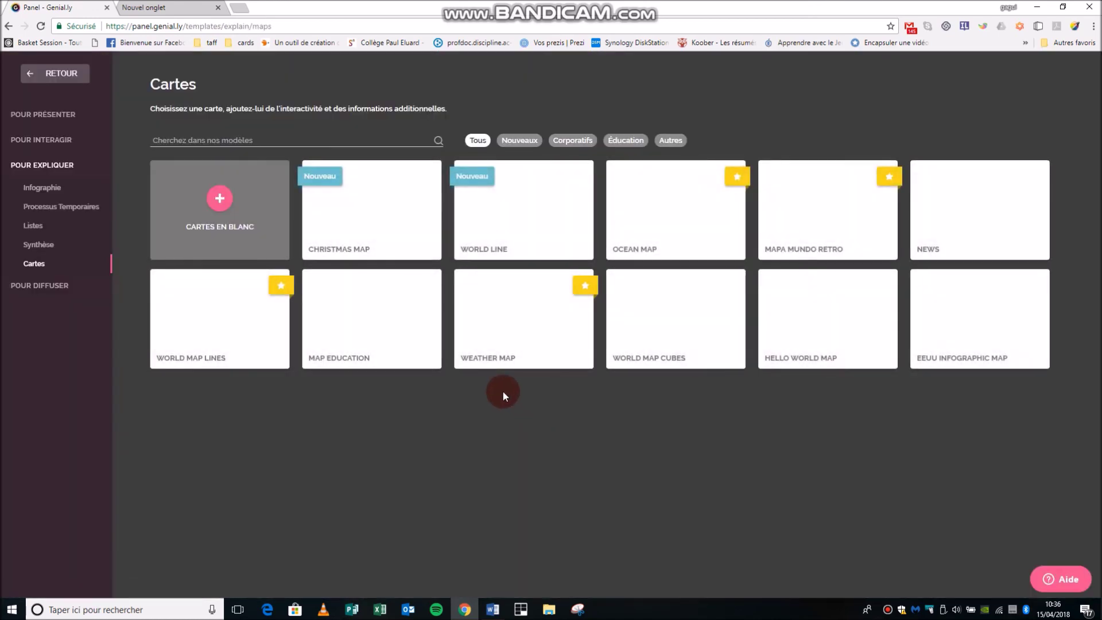
click(832, 250)
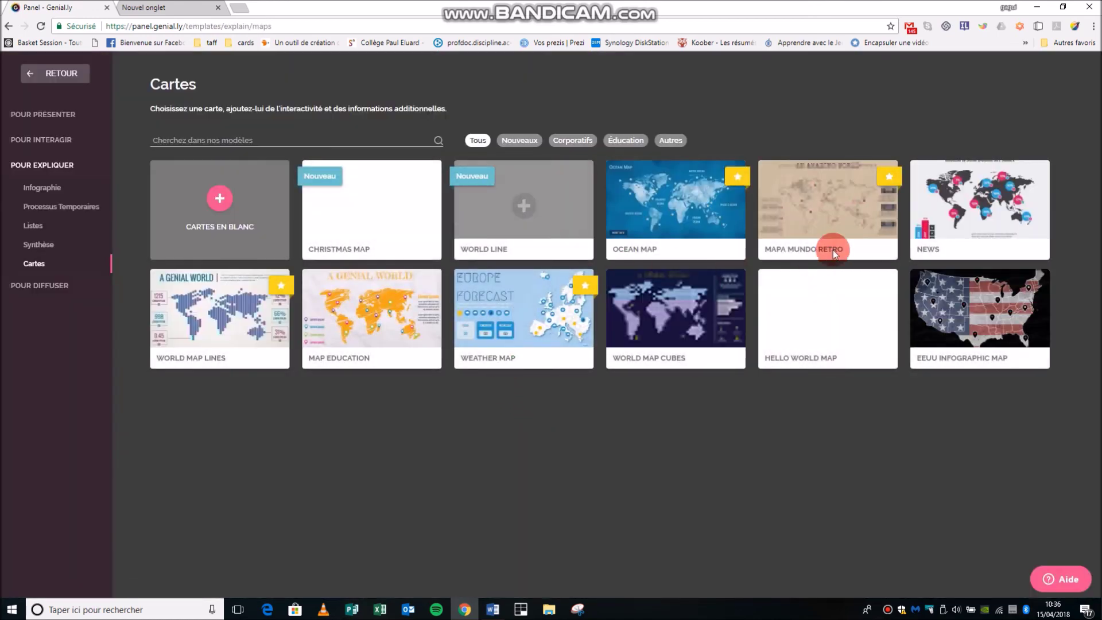
click(835, 214)
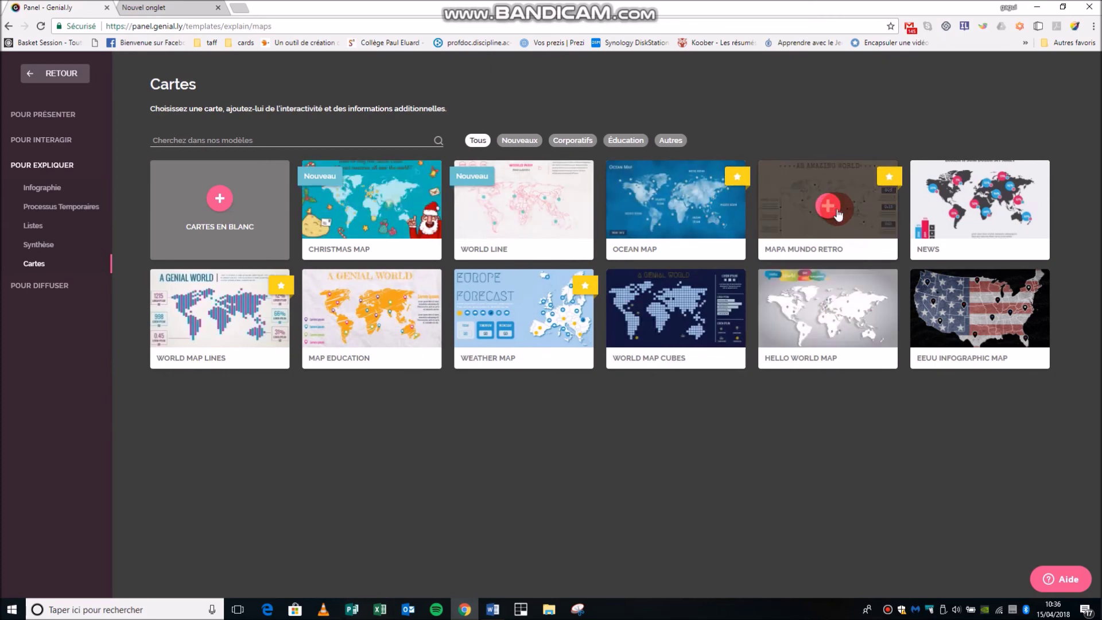
click(835, 315)
click(722, 191)
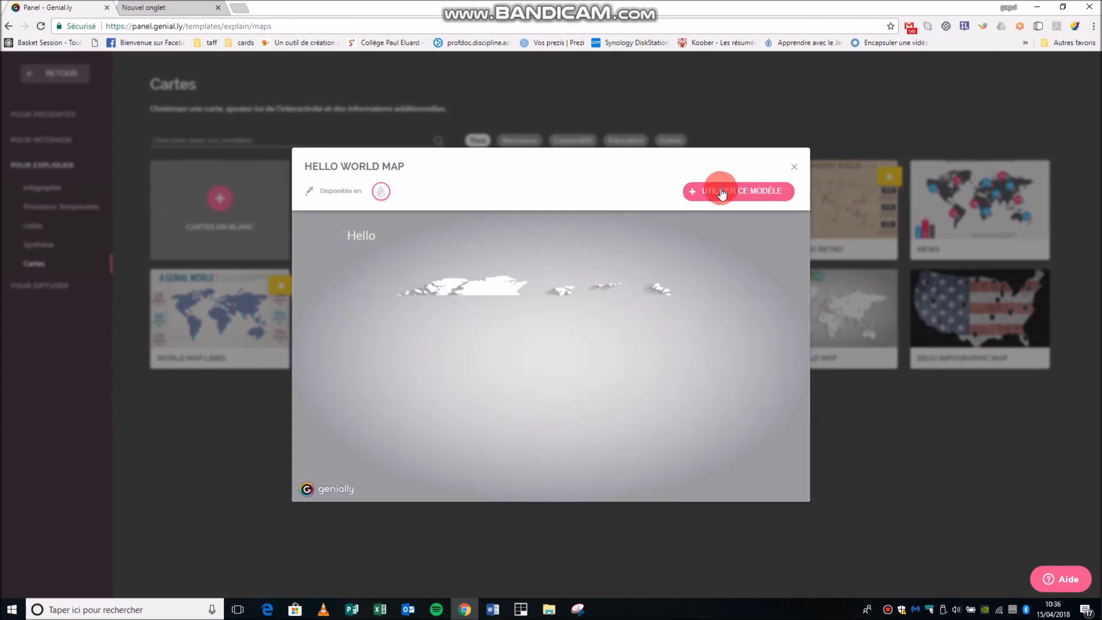